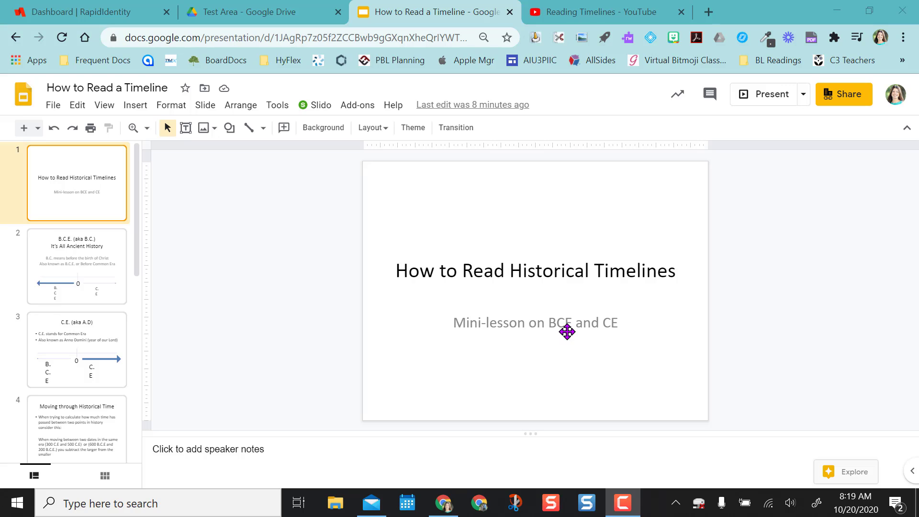
# Step down the filmstrip to slide 6 'Review the Math', then switch to the Reading Timelines YouTube tab
pyautogui.click(98, 268)
pyautogui.press('Down')
pyautogui.press('Down')
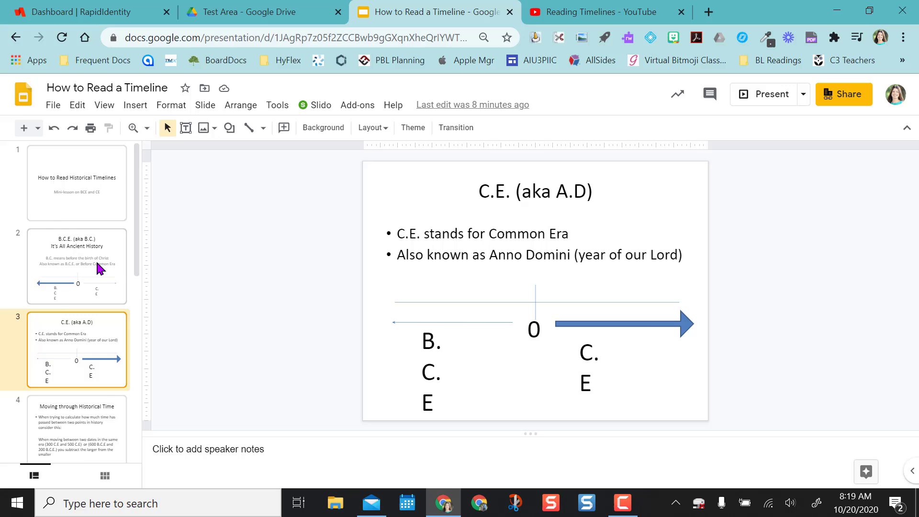
pyautogui.press('Down')
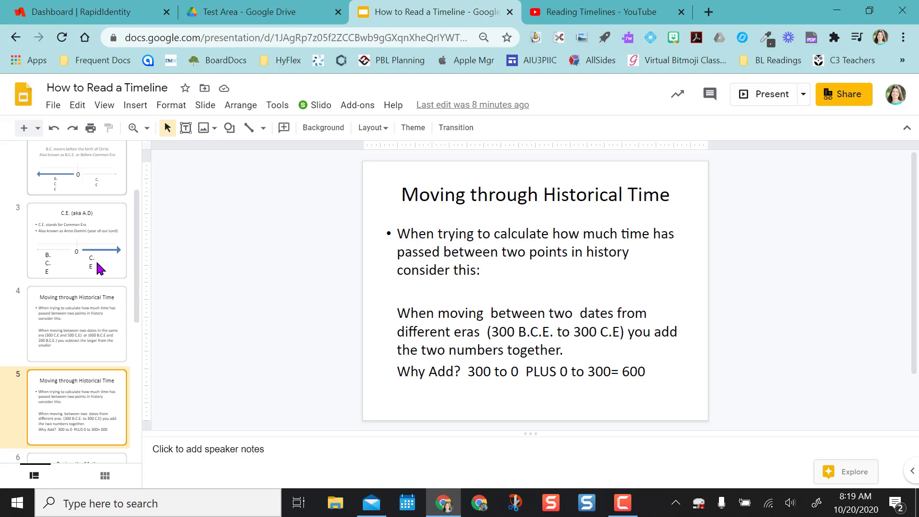
pyautogui.press('Down')
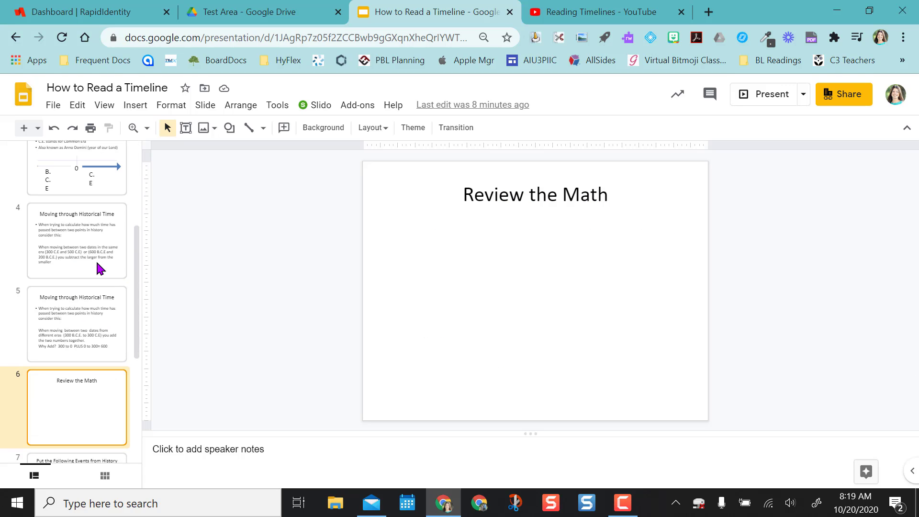
pyautogui.click(598, 11)
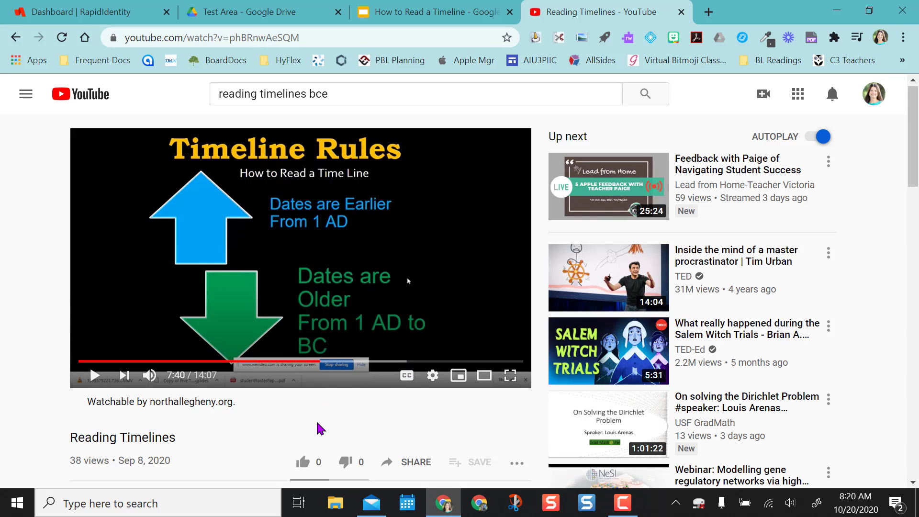
# Copy the Reading Timelines video URL from the address bar and return to the Slides tab
pyautogui.click(287, 38)
pyautogui.hotkey('ctrl', 'c')
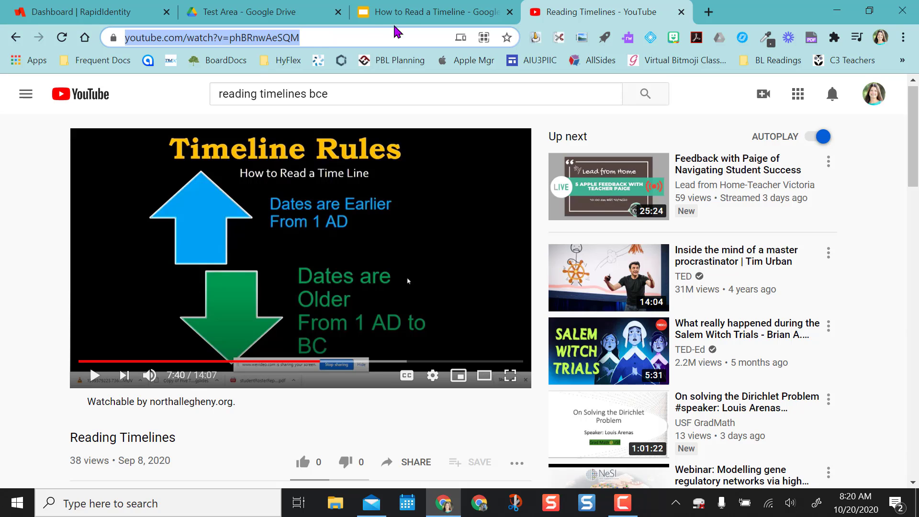
pyautogui.click(408, 14)
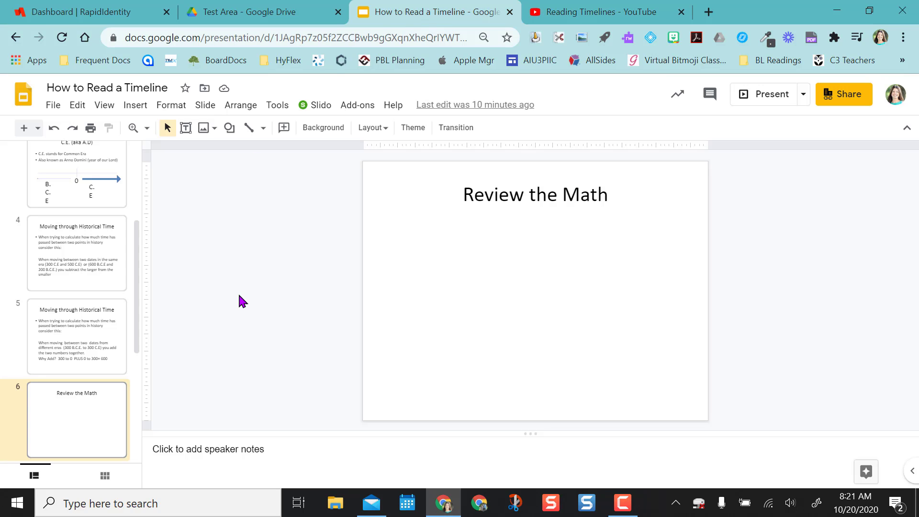
# Insert the Reading Timelines video on slide 6 using Insert > Video > By URL with the pasted link
pyautogui.click(133, 106)
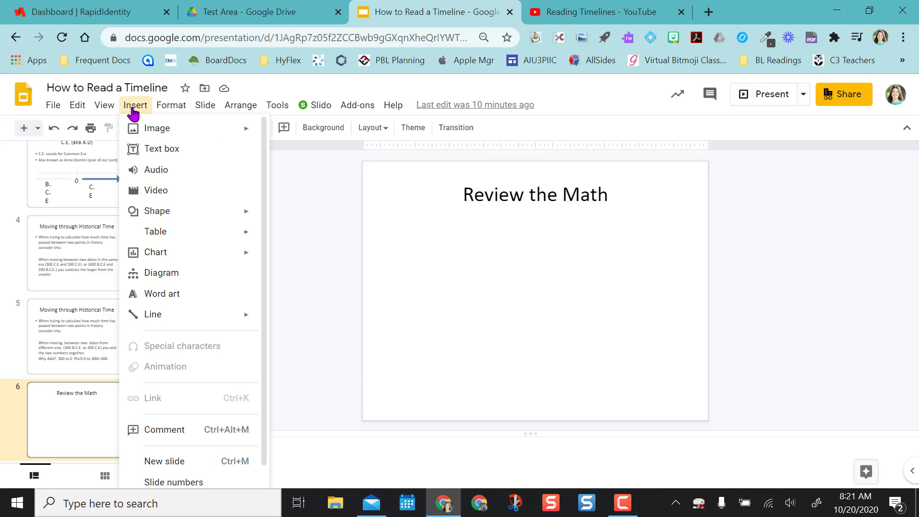
pyautogui.click(184, 197)
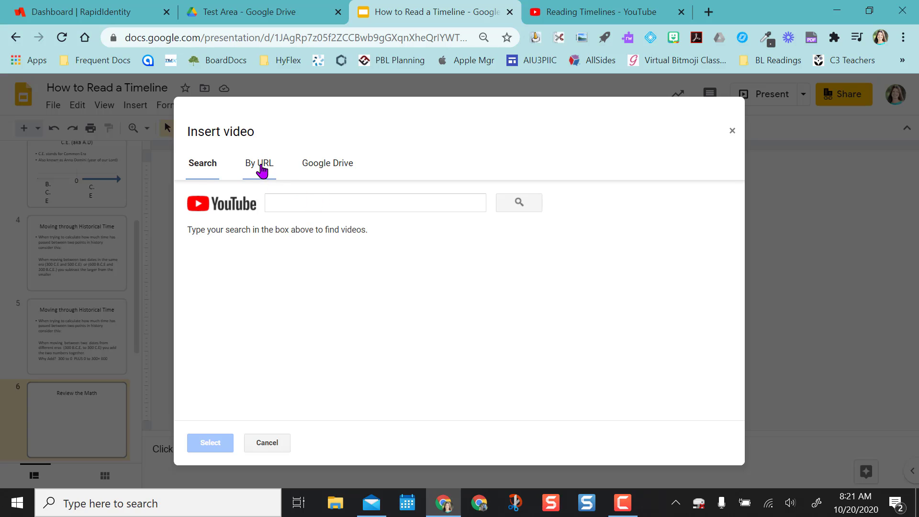
pyautogui.click(261, 165)
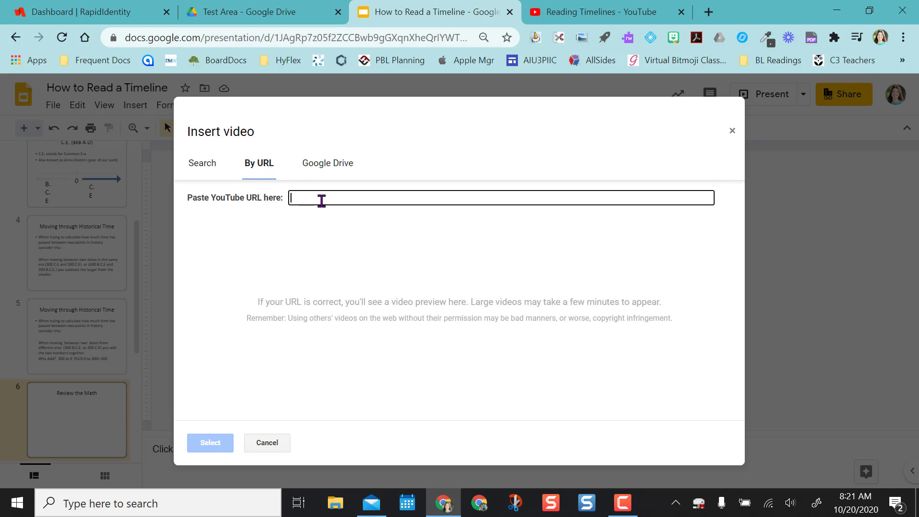
pyautogui.click(330, 168)
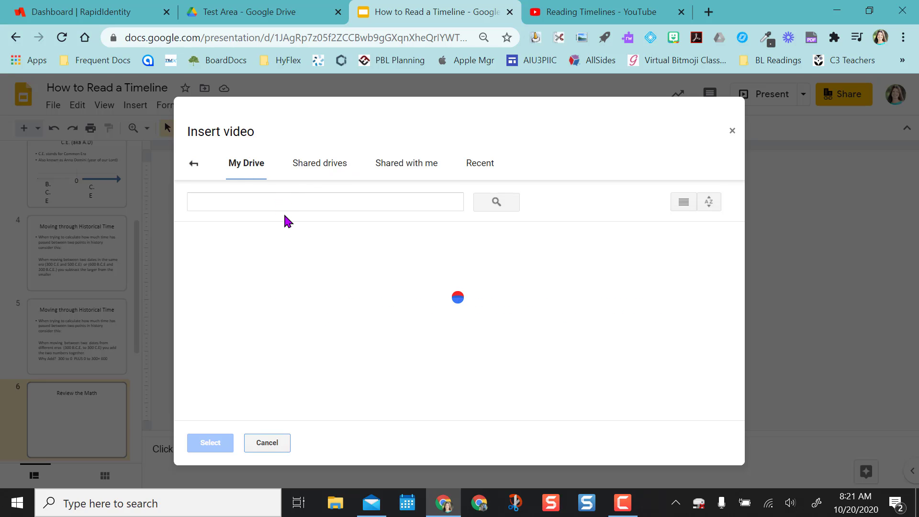
pyautogui.click(194, 164)
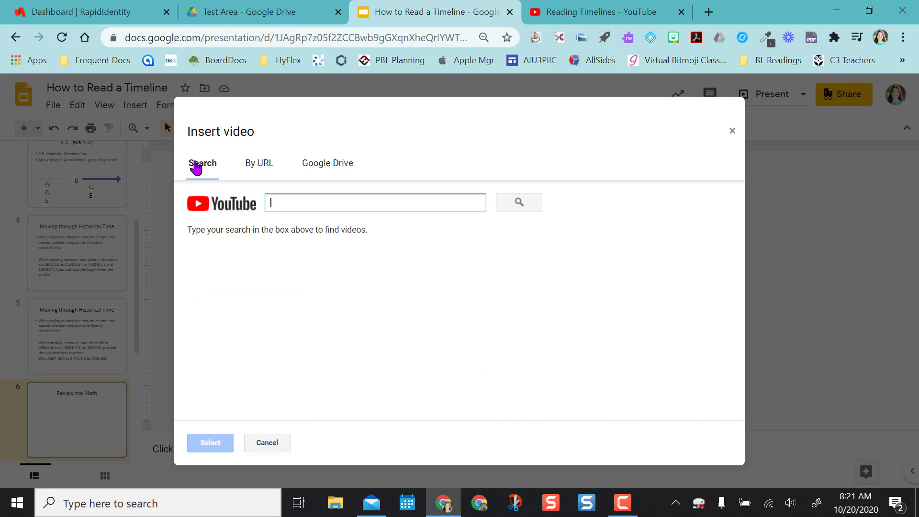
pyautogui.click(263, 165)
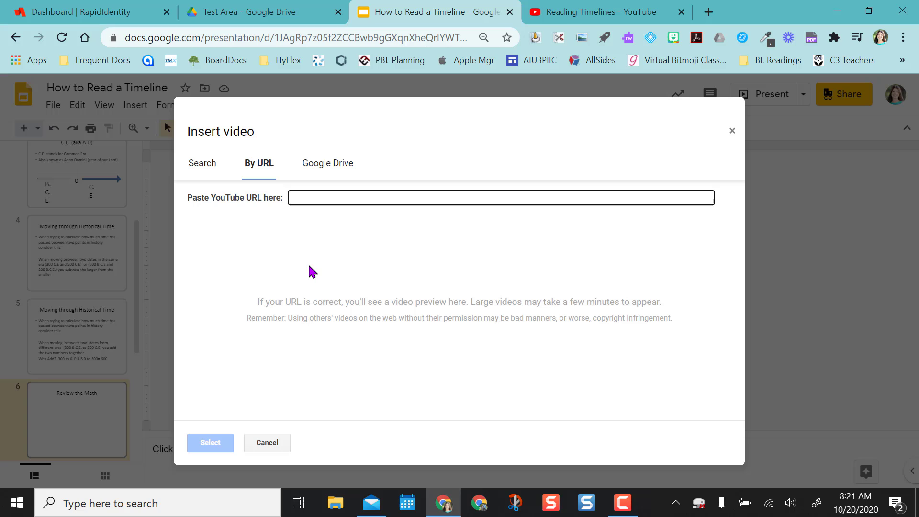
pyautogui.hotkey('ctrl', 'v')
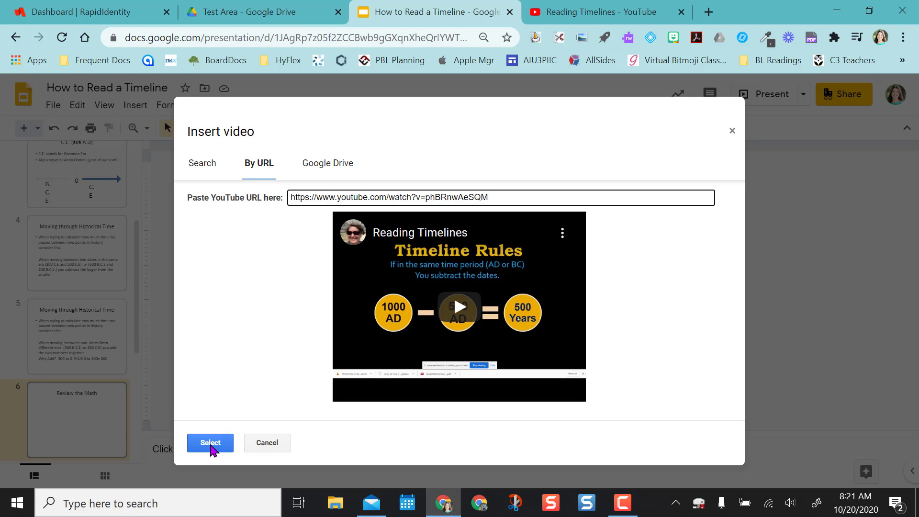
pyautogui.click(210, 446)
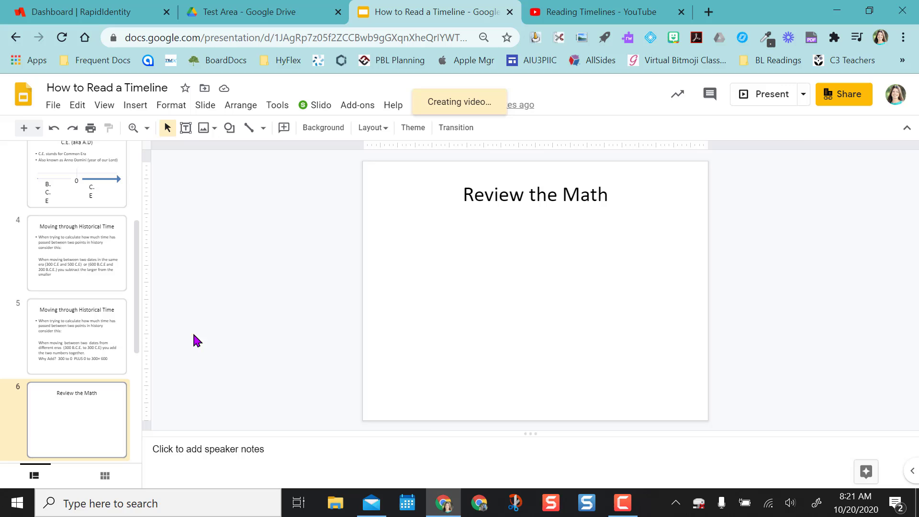
# Shift the video right and drag its bottom-right and top-left corners outward to fill most of the slide
pyautogui.moveTo(420, 260); pyautogui.dragTo(479, 270)
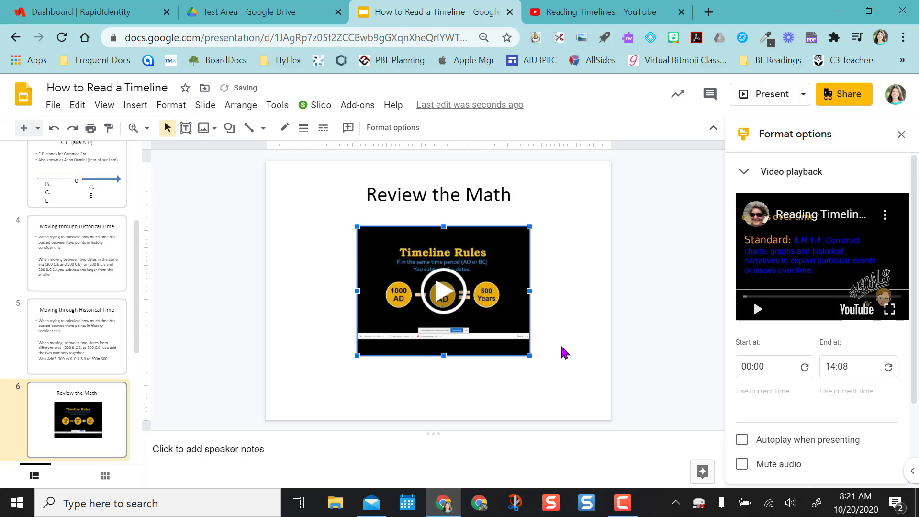
pyautogui.click(536, 389)
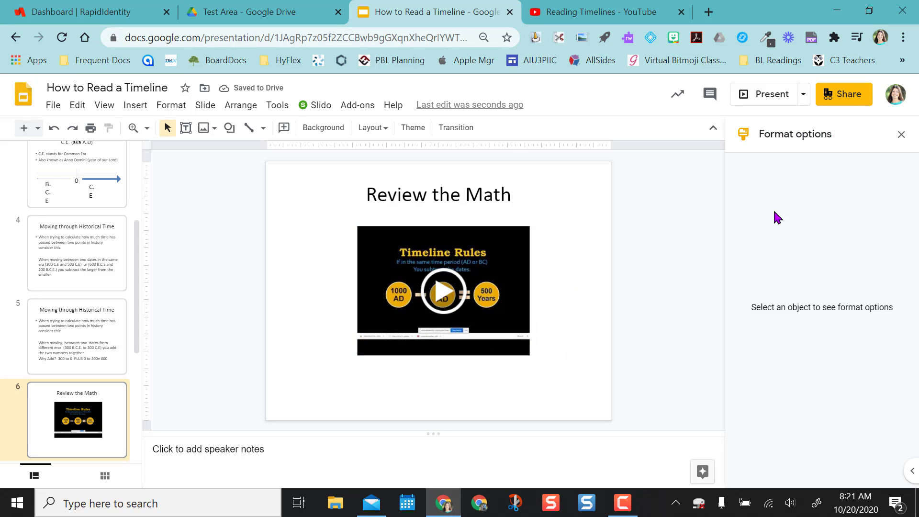
pyautogui.click(902, 134)
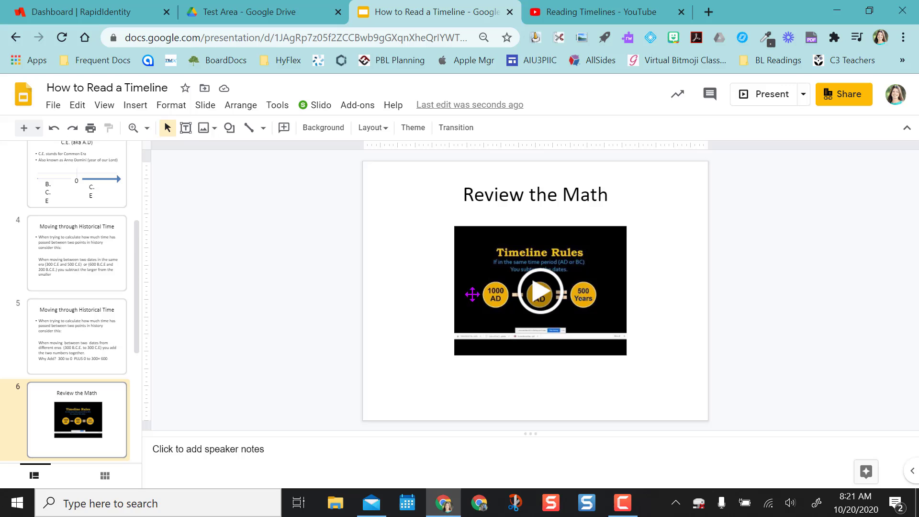
pyautogui.click(563, 237)
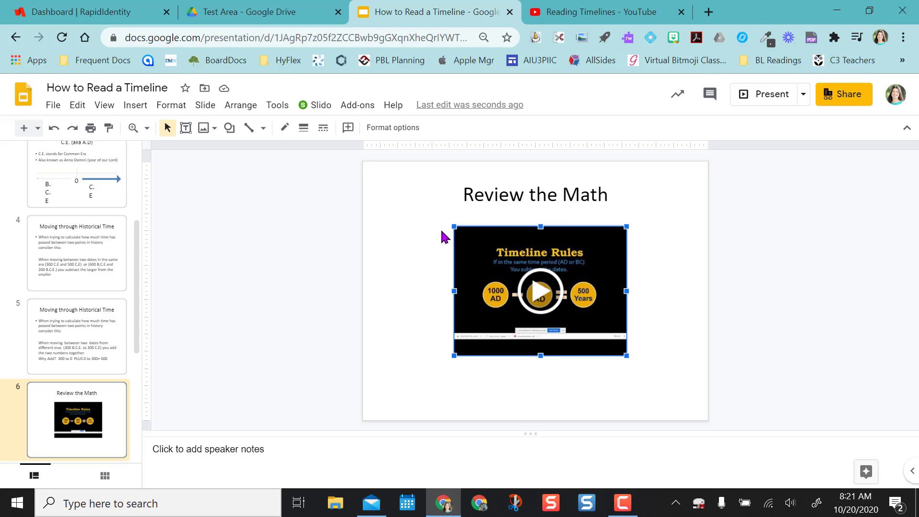
pyautogui.moveTo(629, 355); pyautogui.dragTo(667, 386)
pyautogui.moveTo(454, 226); pyautogui.dragTo(410, 215)
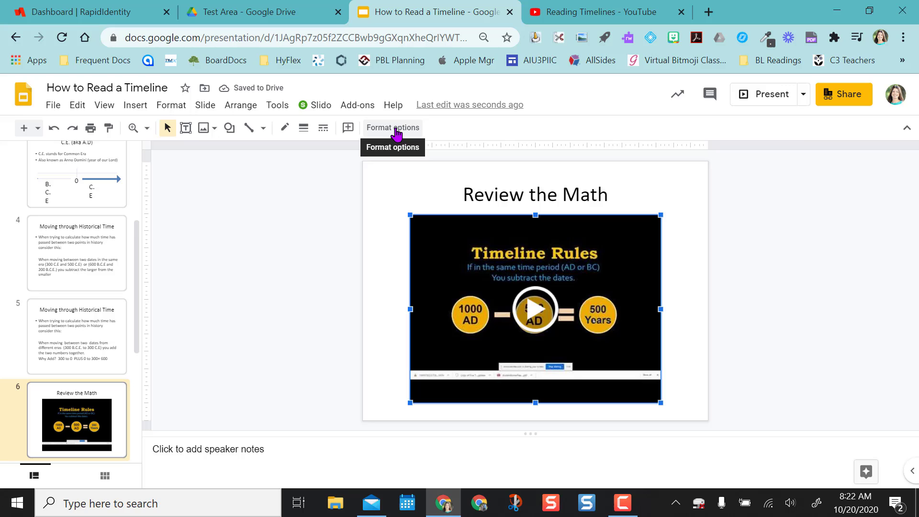
# Set the video playback to start at 07:38 and end at 10:57, then close the format panel
pyautogui.click(395, 130)
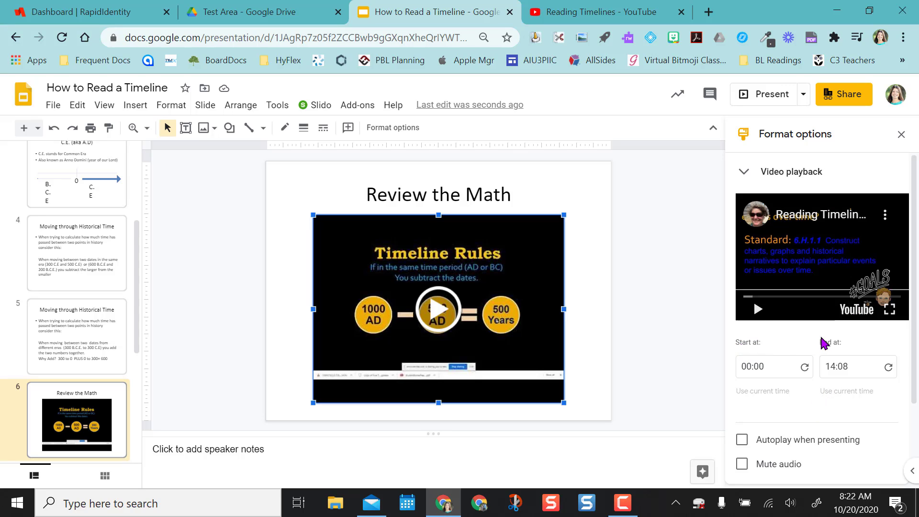
pyautogui.click(747, 369)
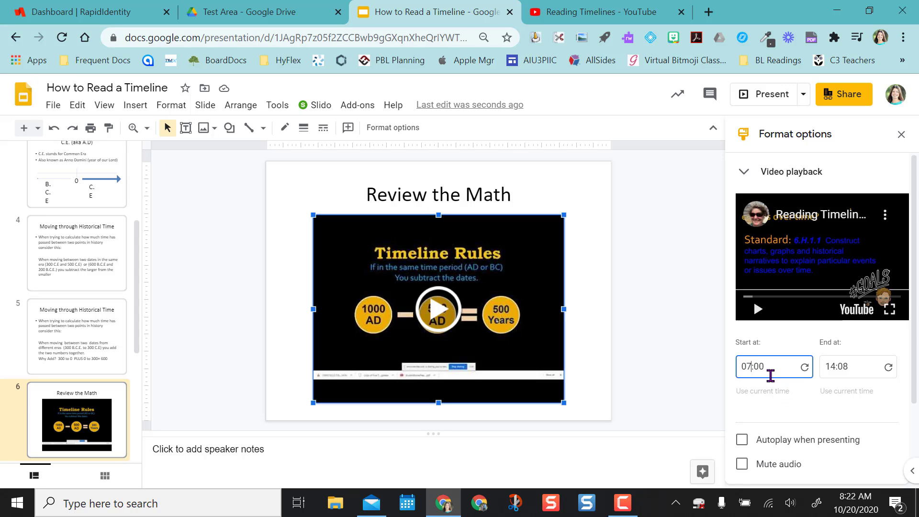
pyautogui.moveTo(756, 368); pyautogui.dragTo(761, 367)
pyautogui.click(827, 366)
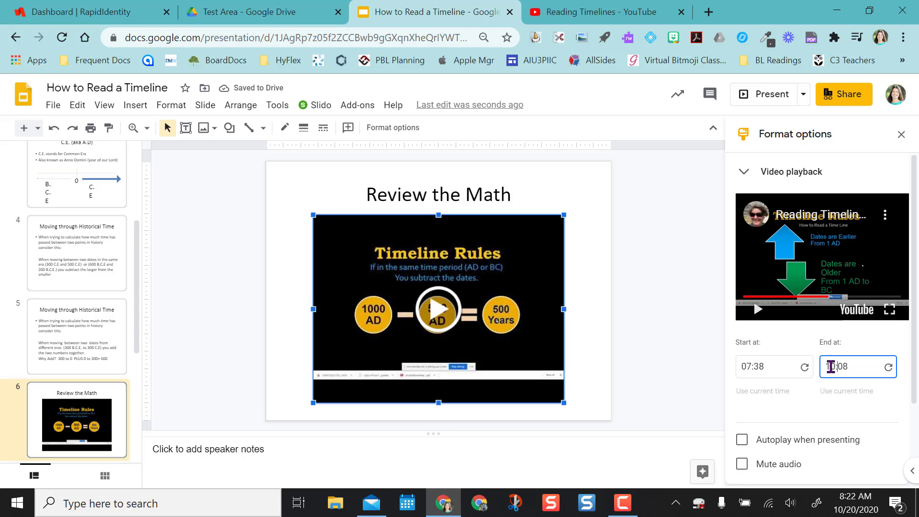
pyautogui.press('BackSpace')
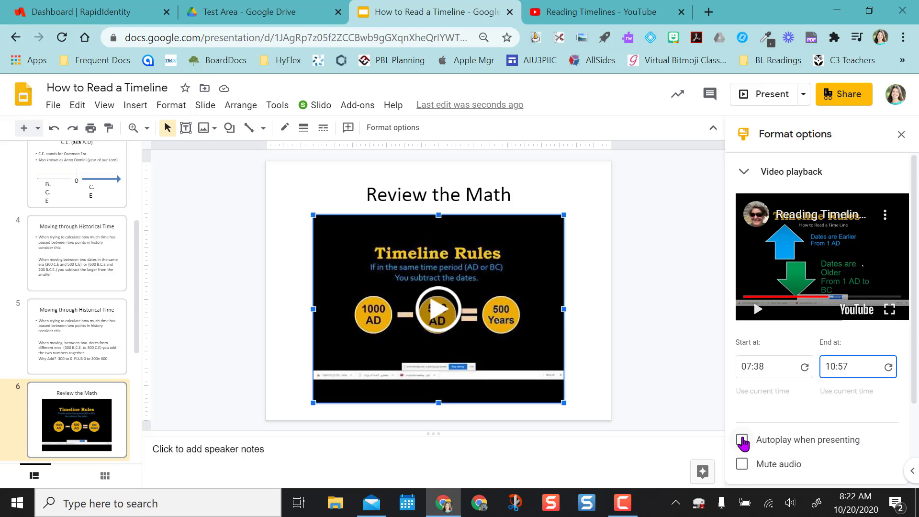
pyautogui.moveTo(914, 285); pyautogui.dragTo(917, 367)
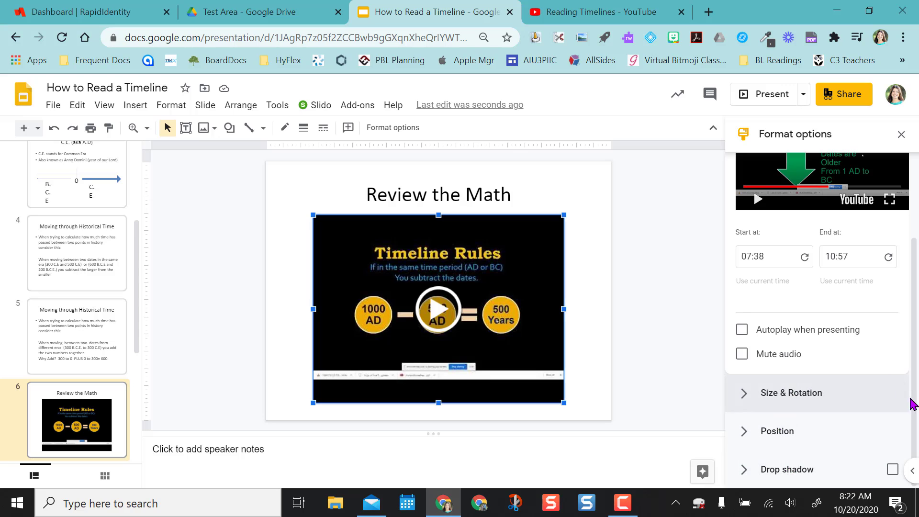
pyautogui.scroll(3, 917, 410)
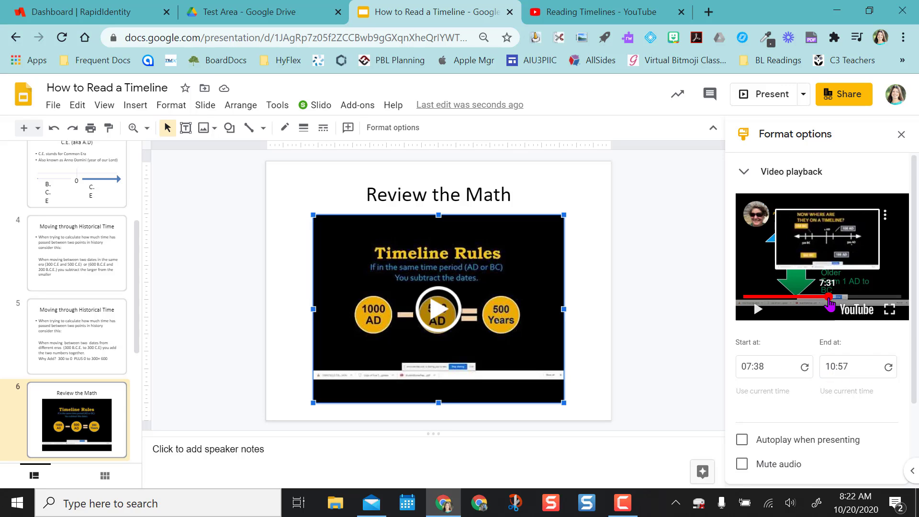
pyautogui.click(902, 137)
pyautogui.click(690, 354)
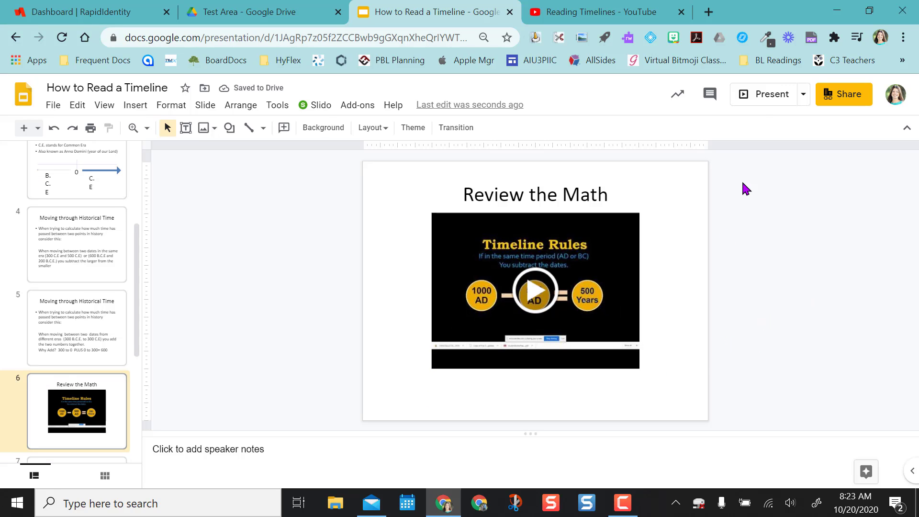
pyautogui.click(761, 105)
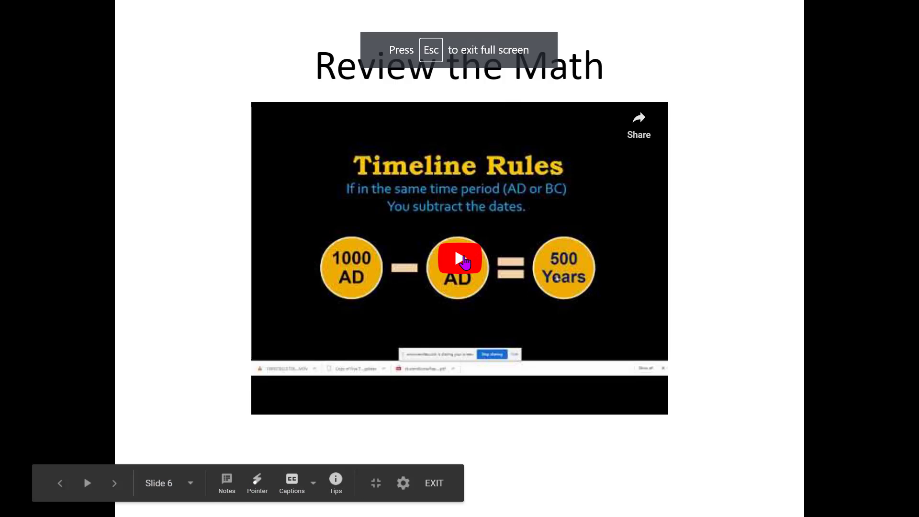
pyautogui.click(464, 261)
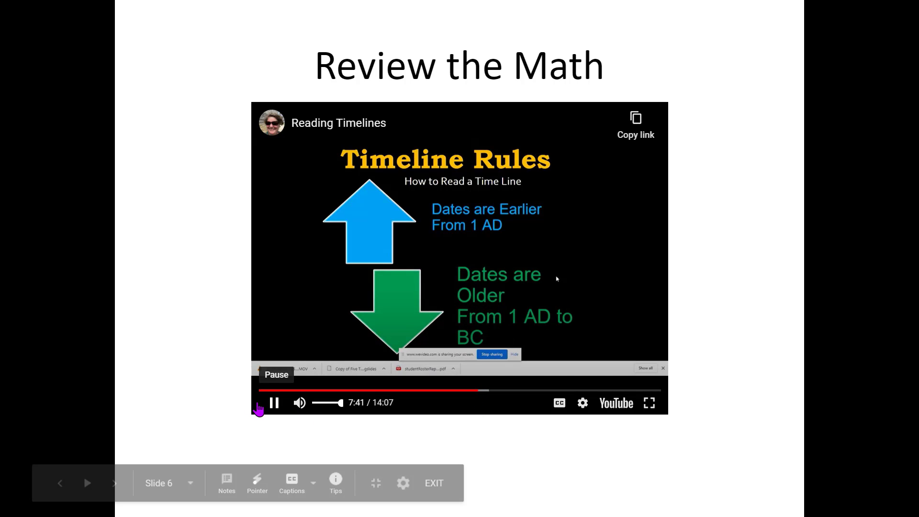
pyautogui.click(274, 402)
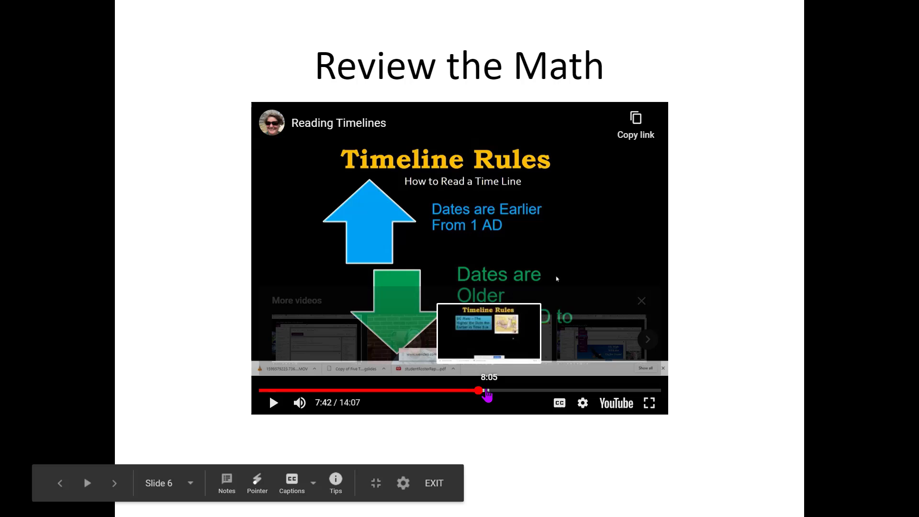
pyautogui.moveTo(484, 390); pyautogui.dragTo(566, 391)
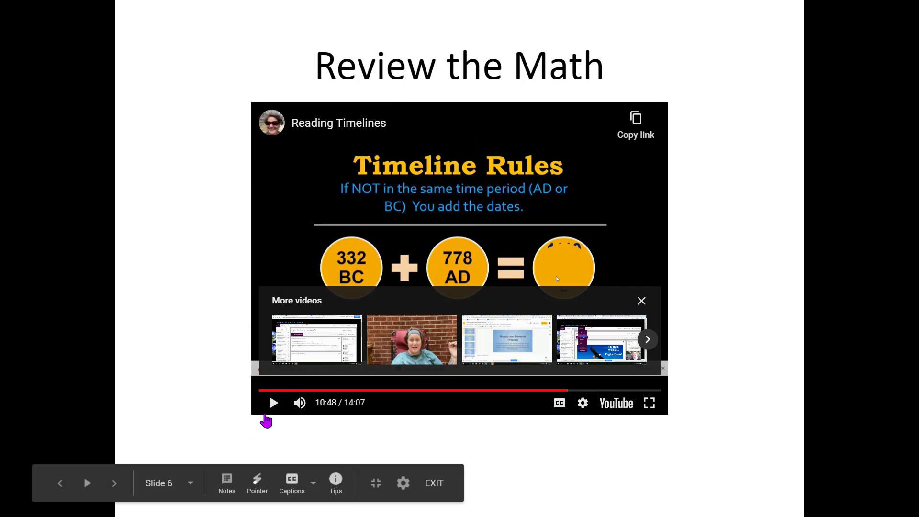
pyautogui.click(274, 405)
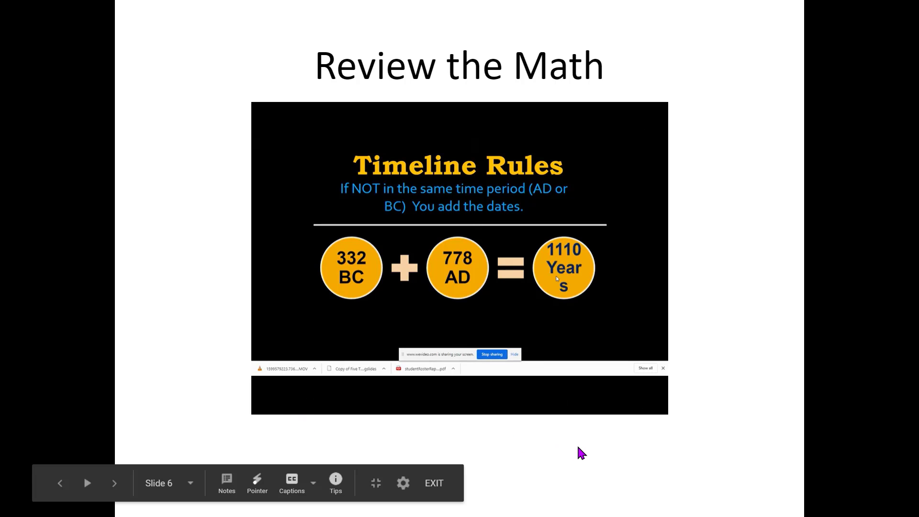
pyautogui.moveTo(616, 338)
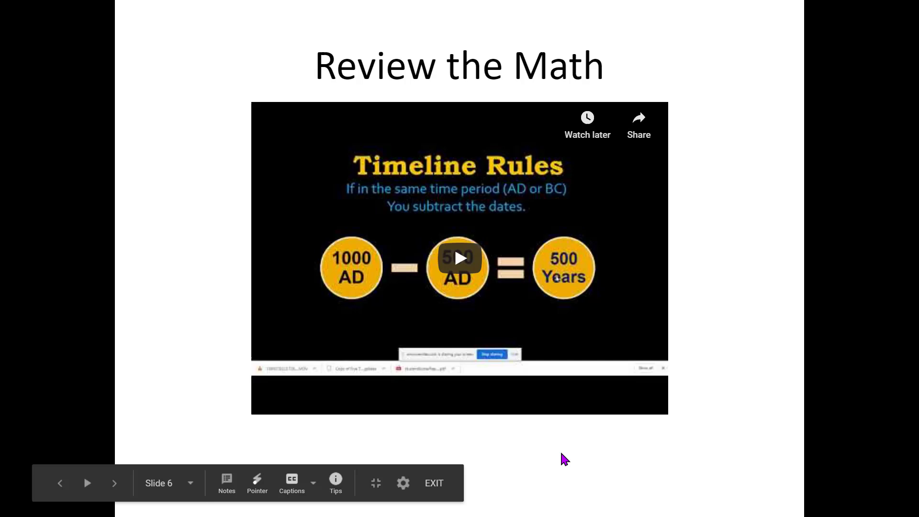
pyautogui.press('Escape')
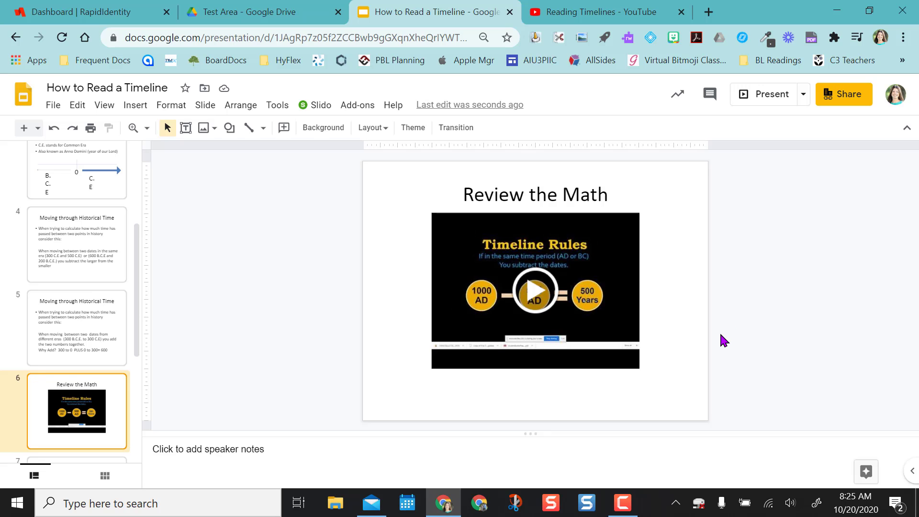
# Select the enlarged, trimmed Reading Timelines video on slide 6
pyautogui.click(622, 294)
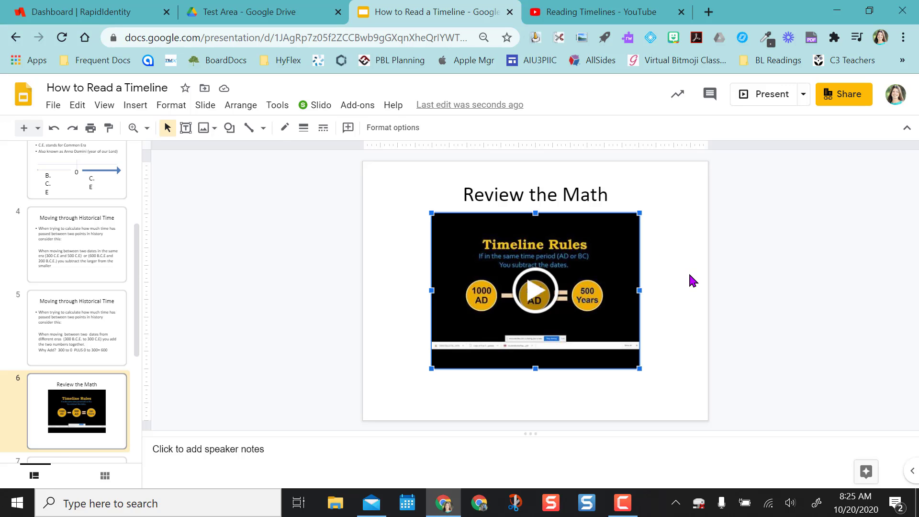